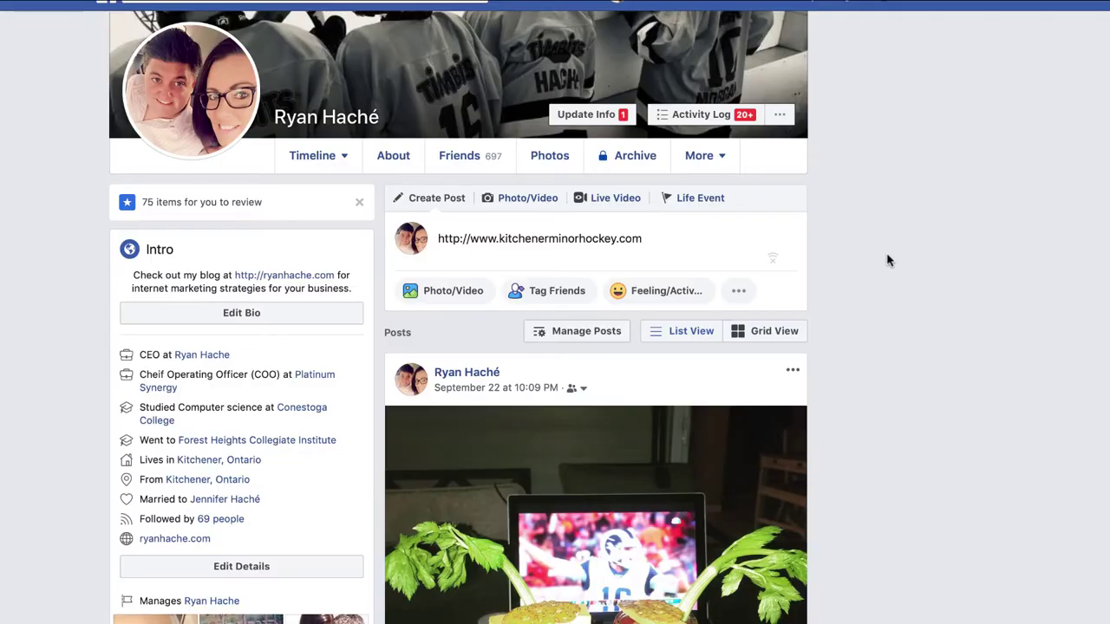
Select the kitchenerminorhockey.com link in the post draft to inspect its grey placeholder preview.
left_click(673, 247)
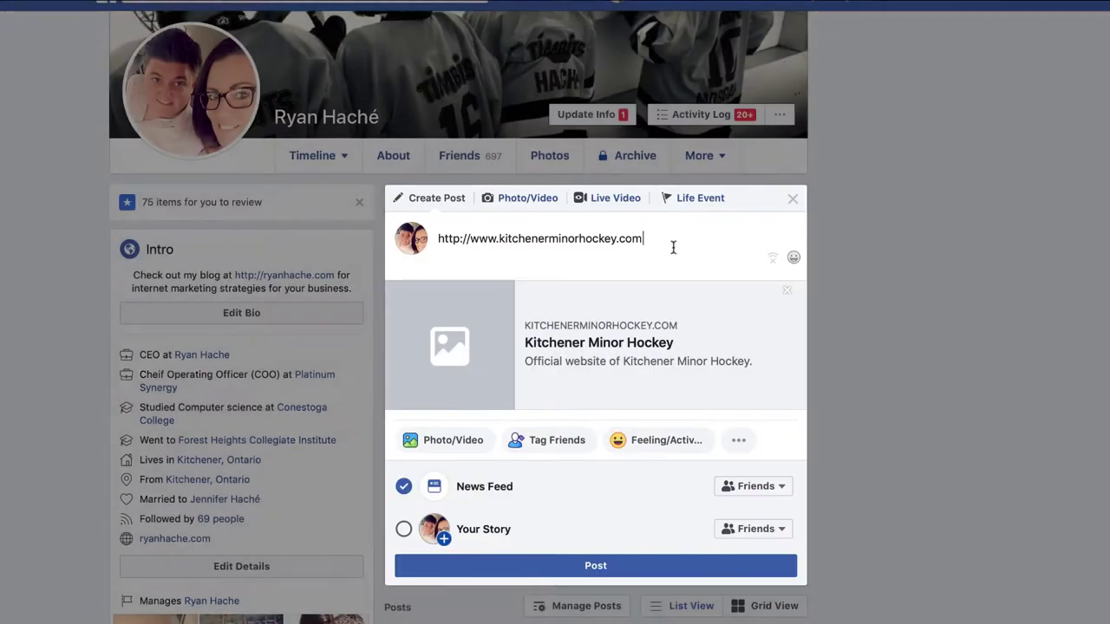
triple_click(673, 247)
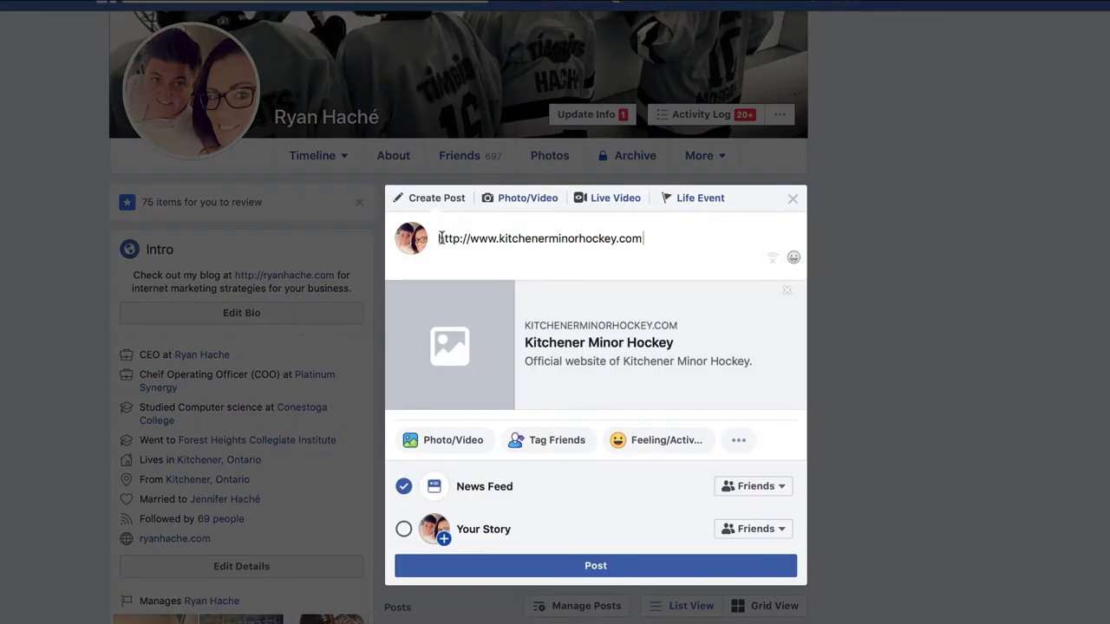
left_click_drag(438, 239, 650, 237)
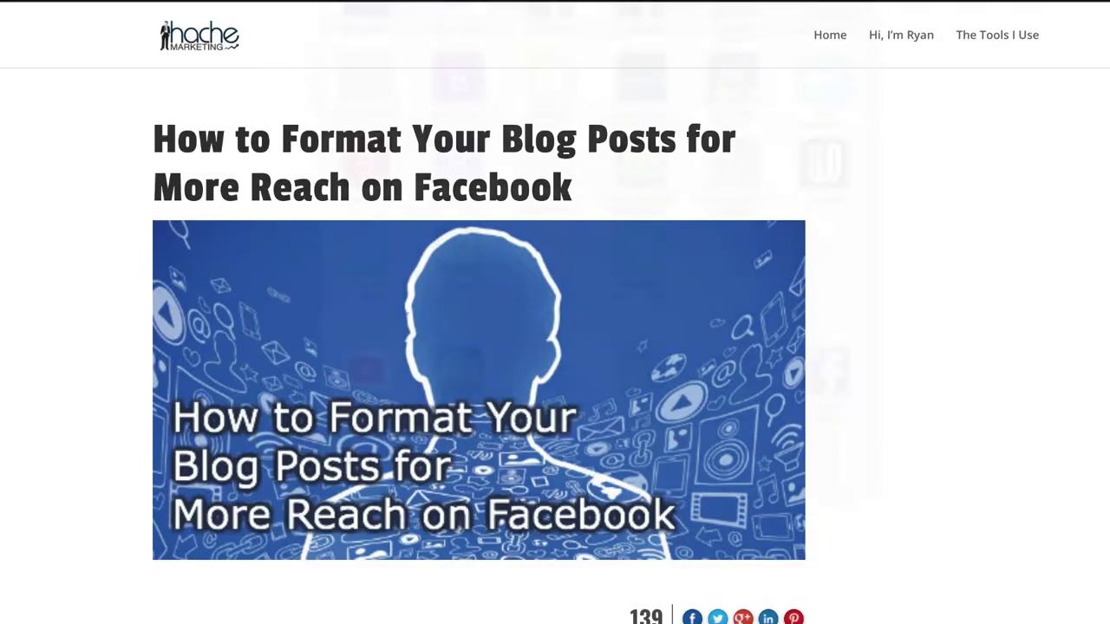
View the blog formatting article, then return to Facebook and discard the unsent draft.
key("super+l")
key("Escape")
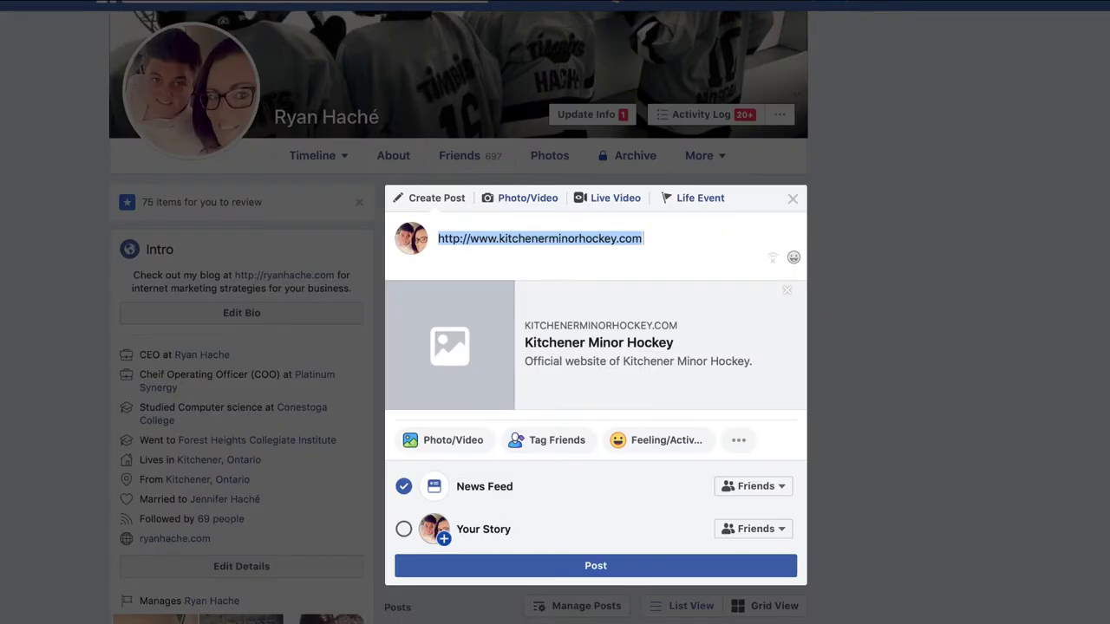
key("super+l")
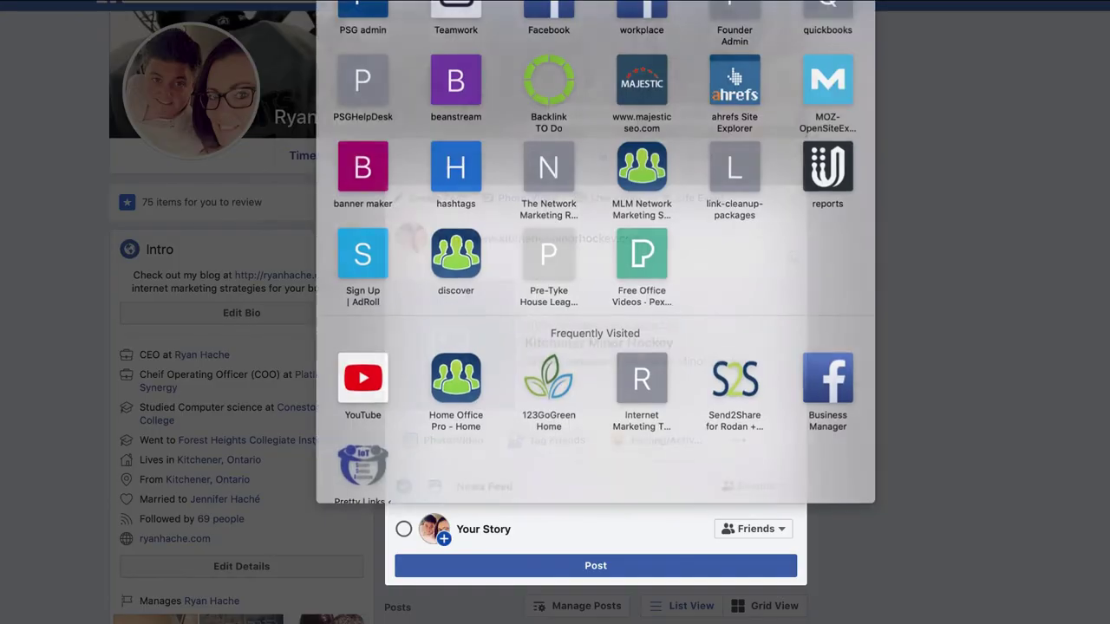
key("Return")
left_click(719, 214)
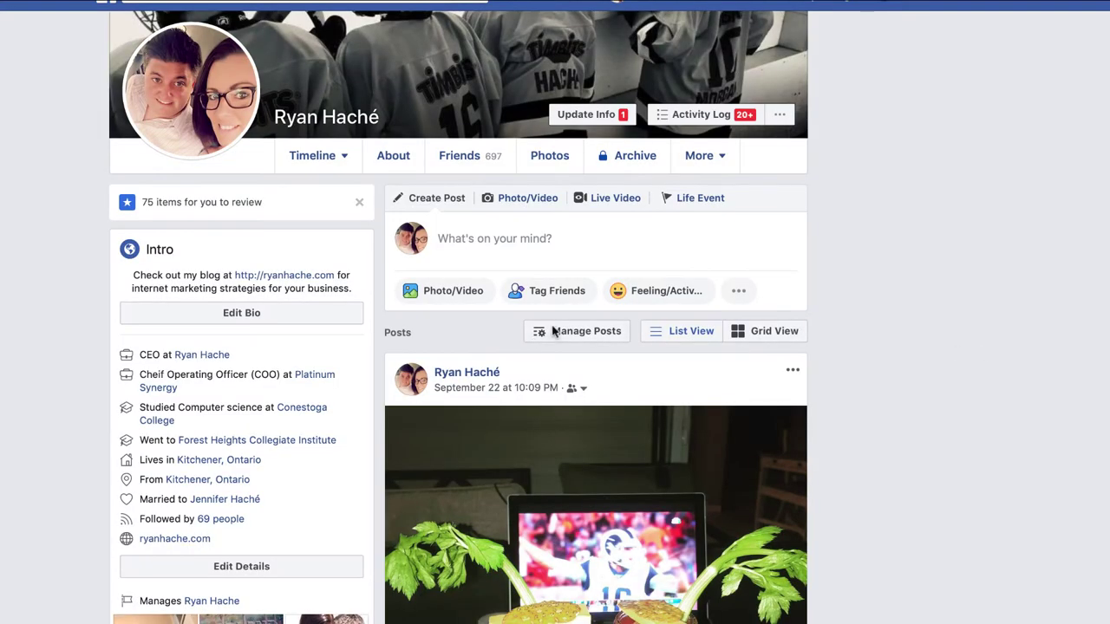
Paste the ryanhache.com article link into a new post and select the URL after the preview loads.
left_click(568, 239)
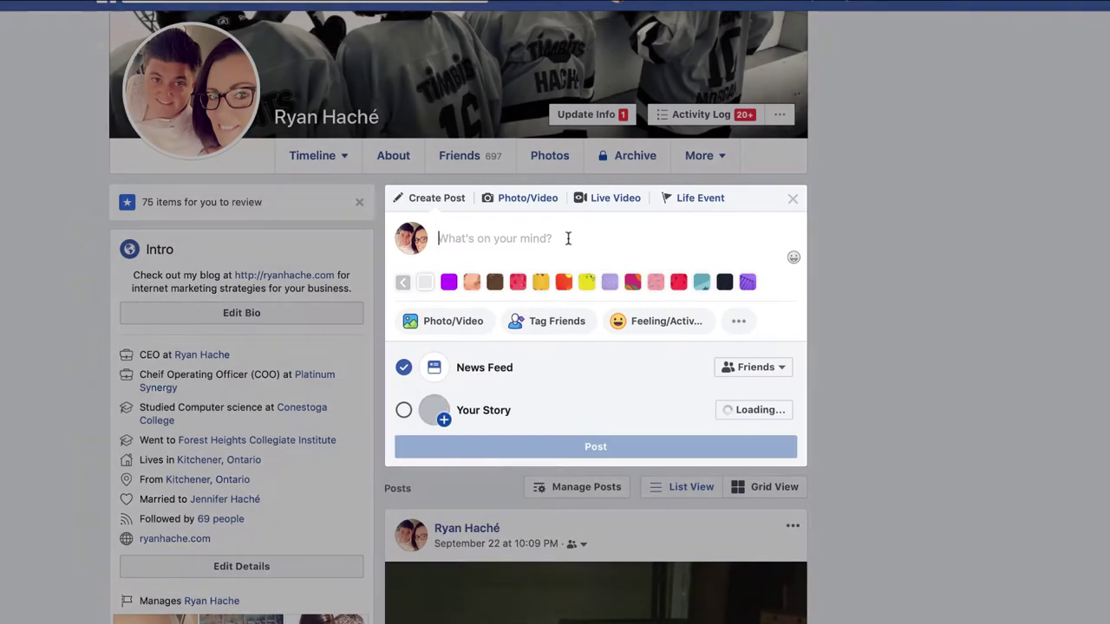
type("http://www.ryanhache.com/format-posts-for-facebook.html")
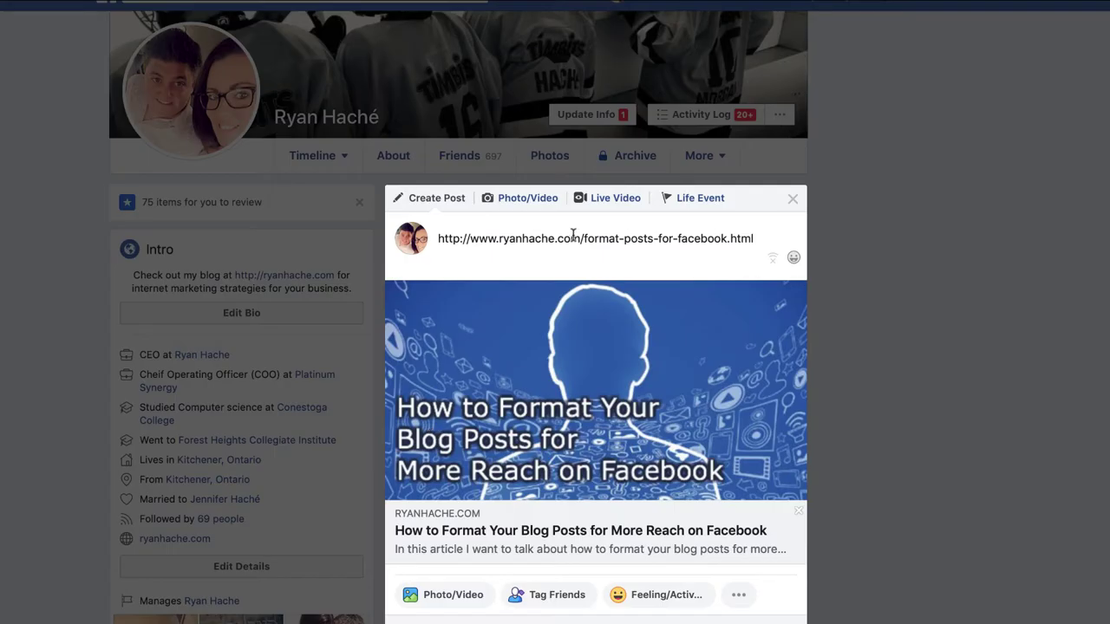
left_click_drag(437, 239, 767, 247)
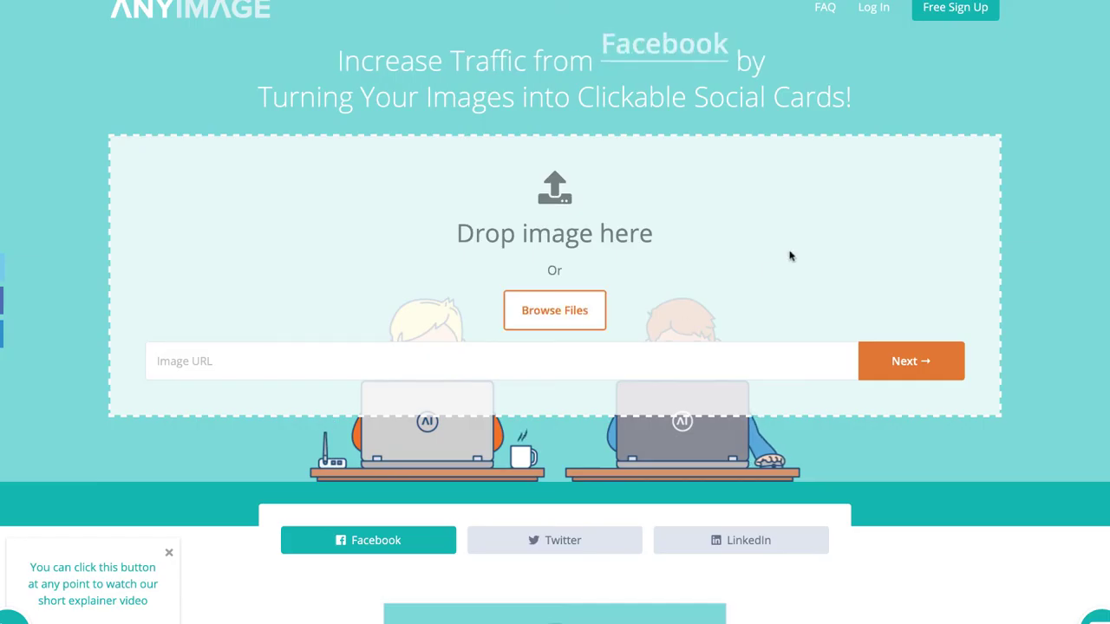
Enter kitchenerminorhockey.com in AnyImage's Image URL field and select it.
left_click(630, 356)
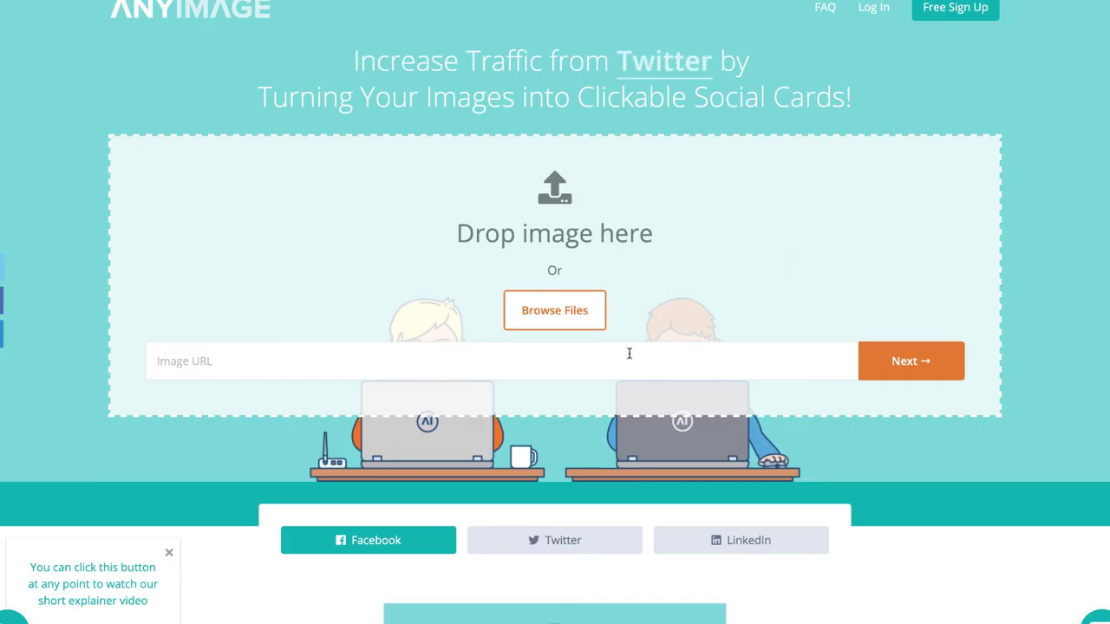
type("kitchene")
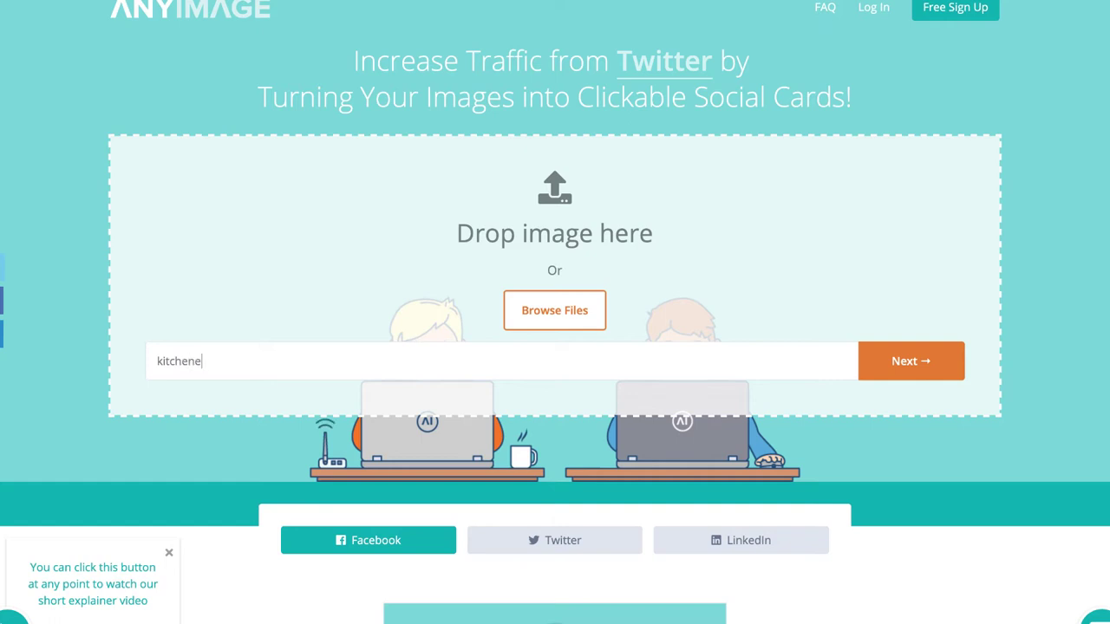
type("rminorho")
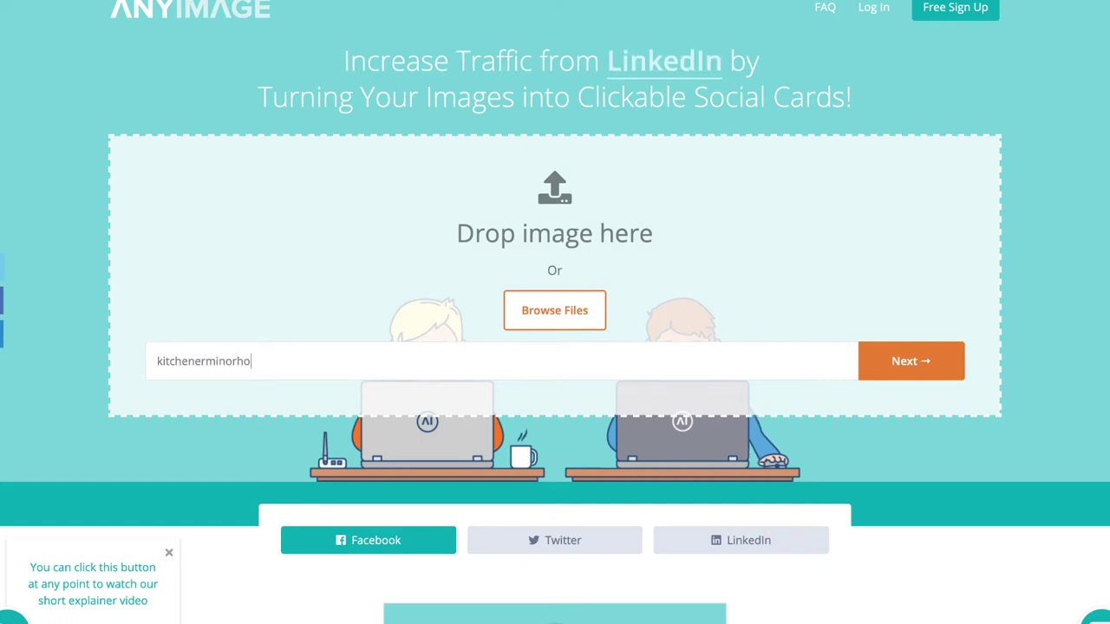
type("ckey.com")
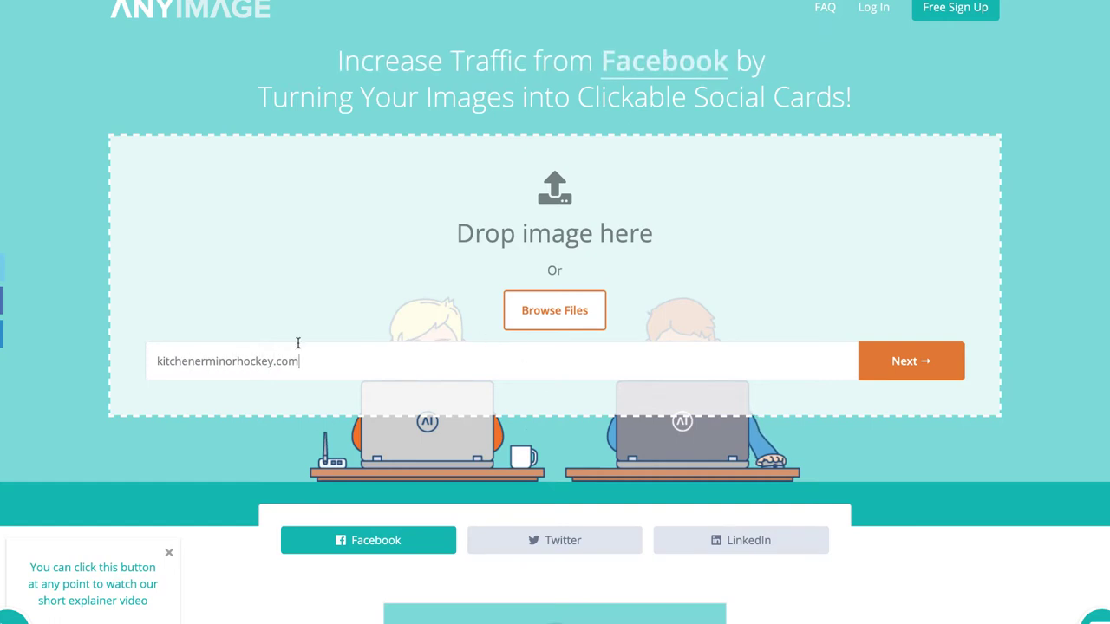
left_click_drag(298, 343, 49, 362)
key("ctrl+c")
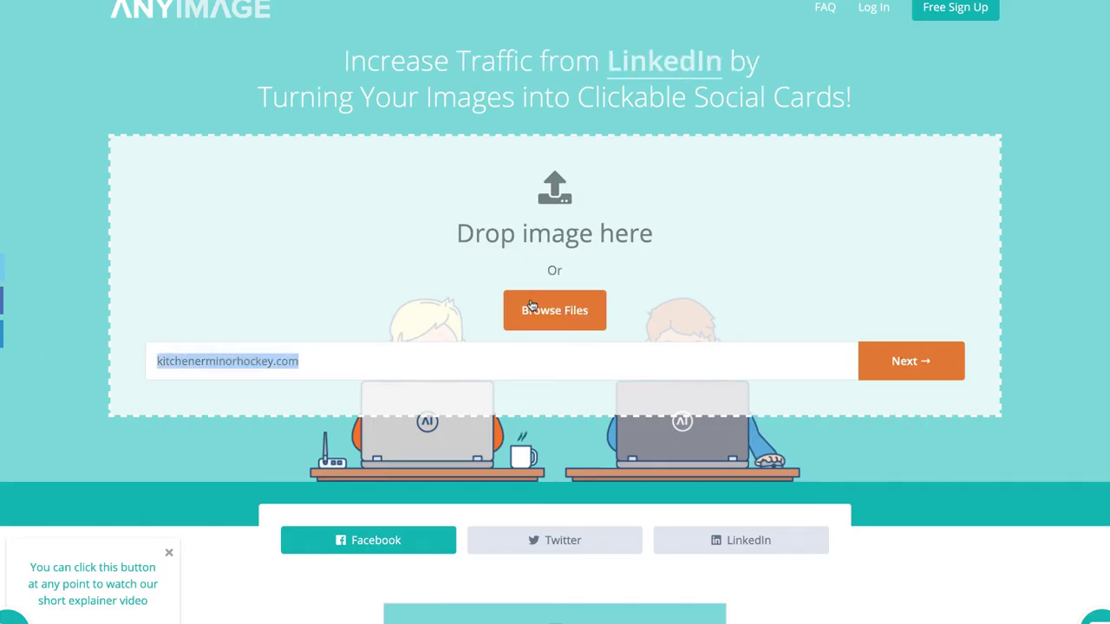
Upload usa_today_10339624.0.png from the Downloads folder.
left_click(558, 314)
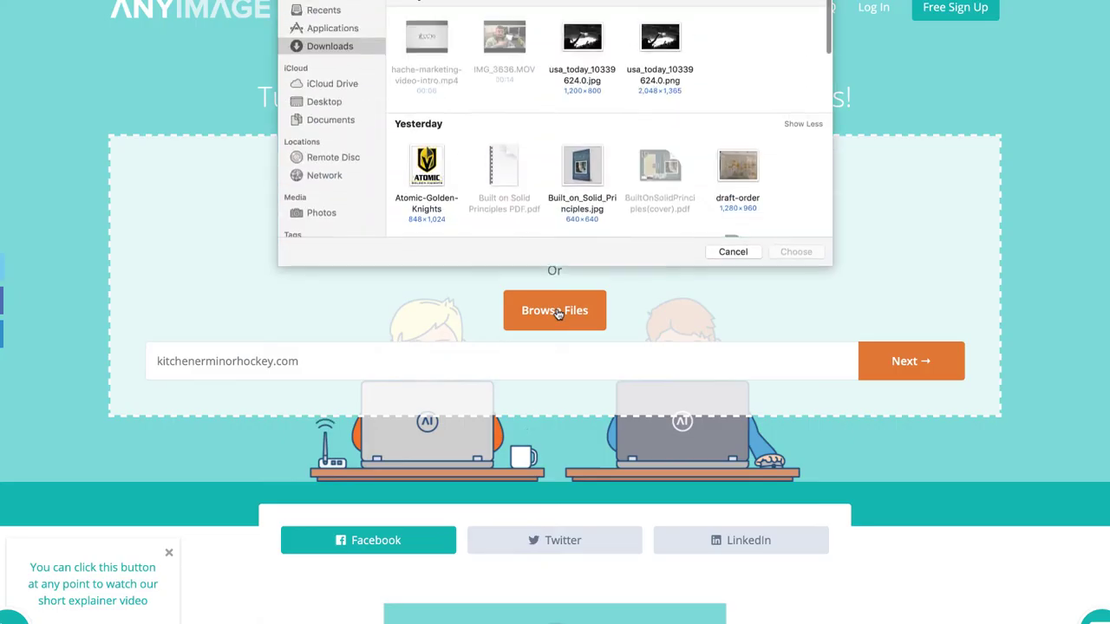
left_click(663, 68)
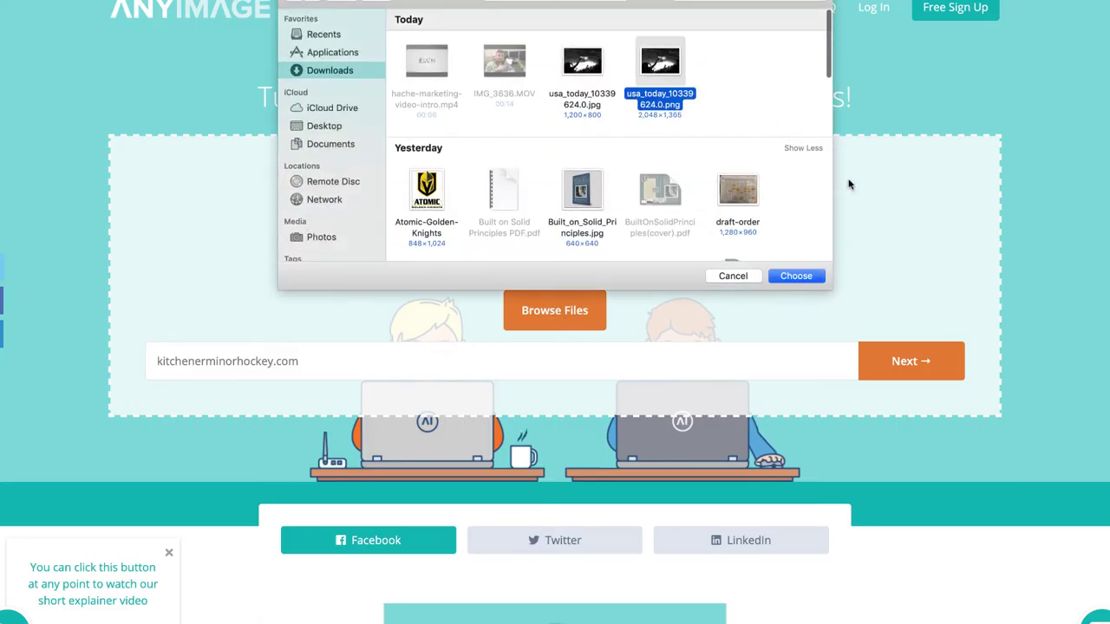
left_click(796, 276)
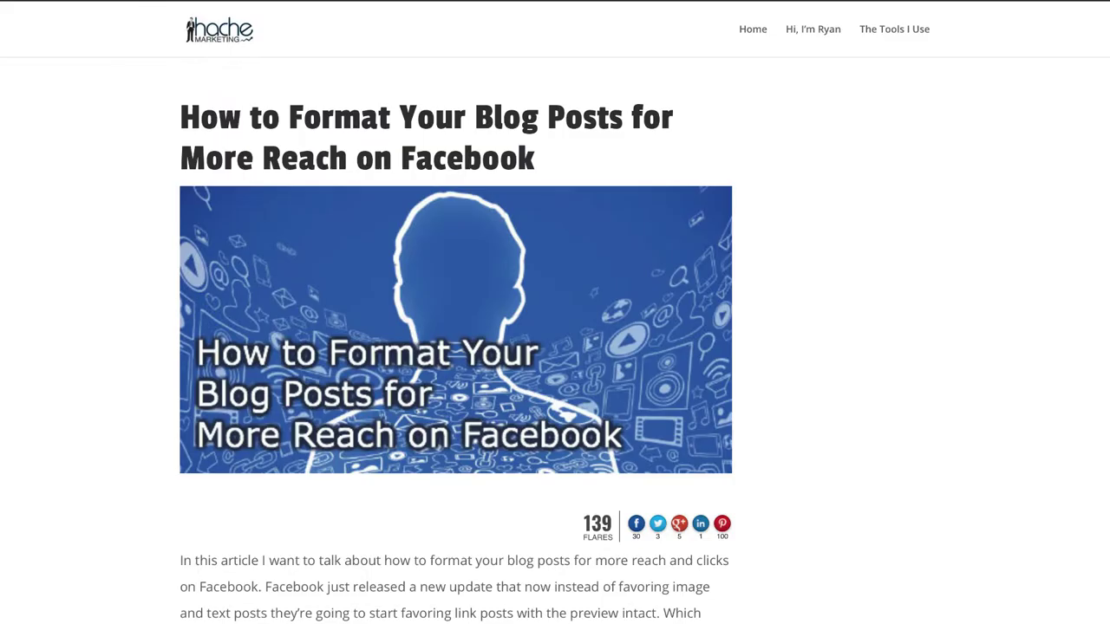
Scroll to the blog's Image Dimensions heading (1200 px by 628 px) and highlight it.
scroll(458, 412, "down", 5)
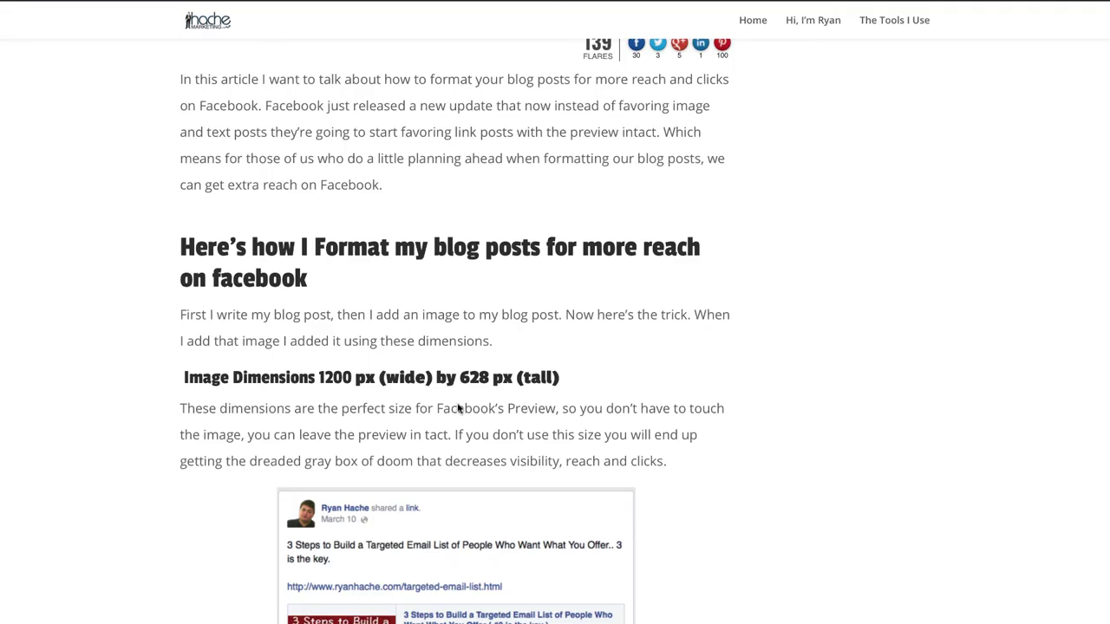
left_click_drag(183, 379, 603, 390)
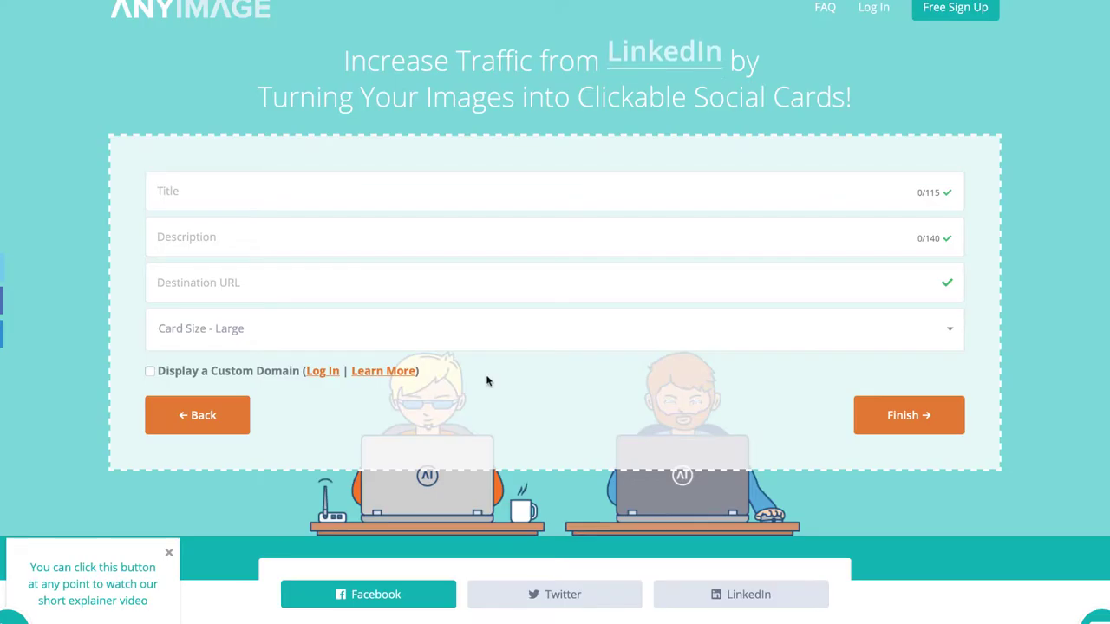
Enter the card title 'Kitchener Hockey', correcting the typos along the way.
left_click(206, 181)
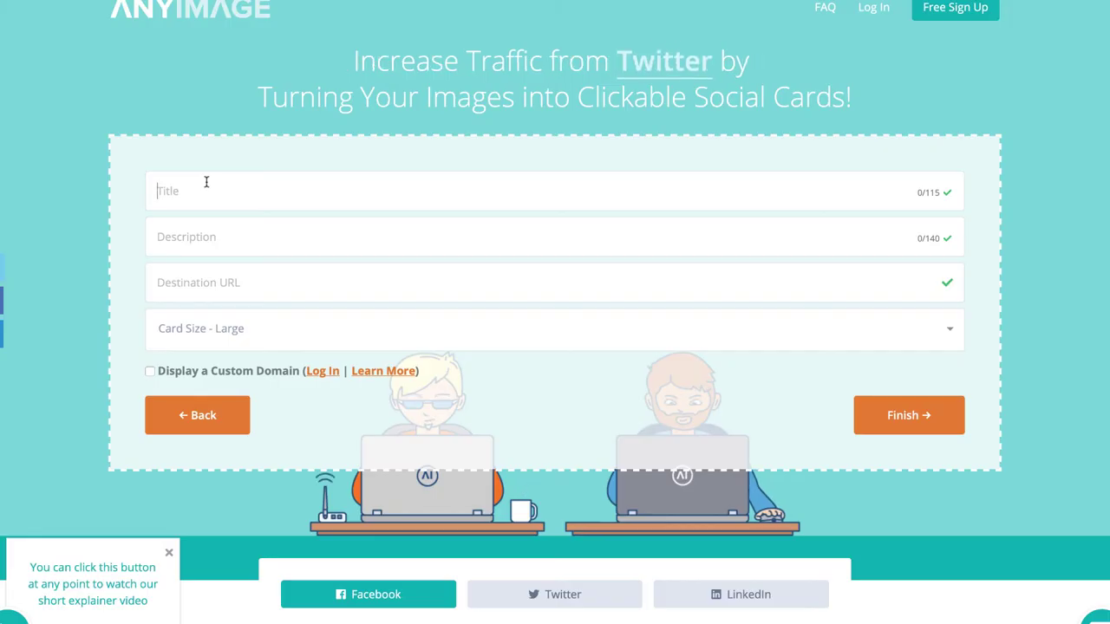
type("Greta")
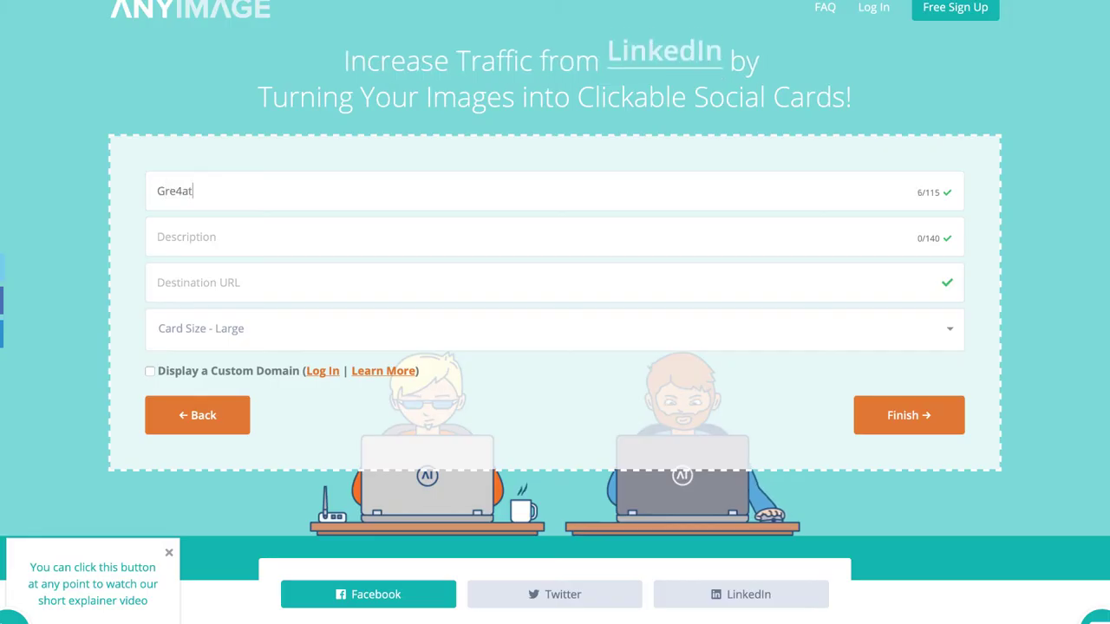
key("BackSpace")
key("BackSpace")
type("at")
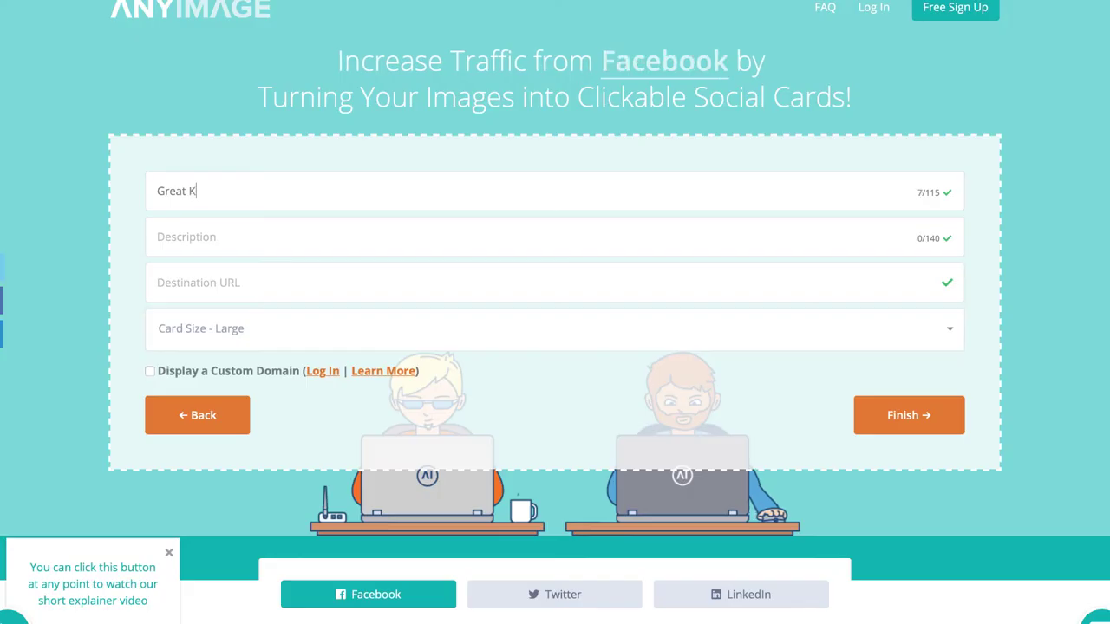
key("BackSpace")
key("BackSpace")
key("BackSpace")
key("BackSpace")
key("BackSpace")
type("Kitchene")
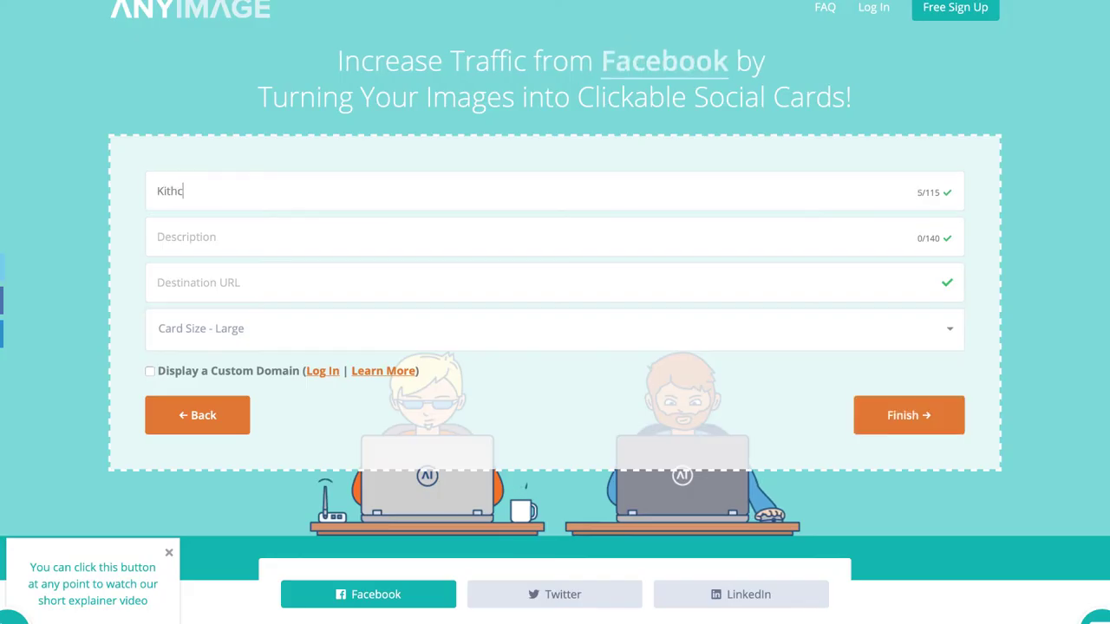
type("r Hockey")
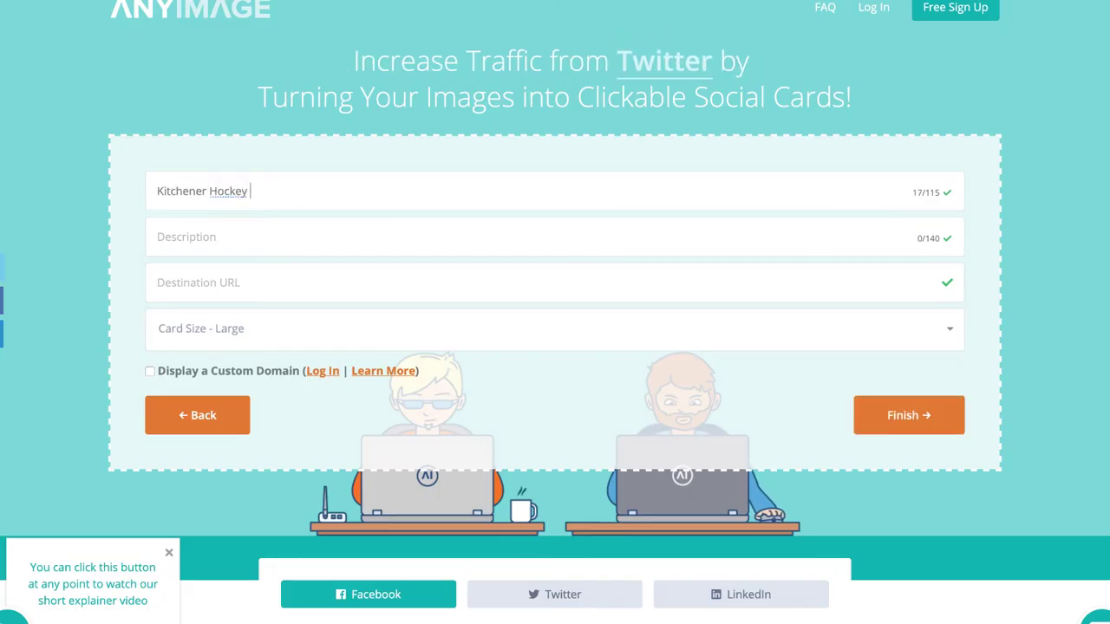
key("BackSpace")
type("r")
key("BackSpace")
key("BackSpace")
type("y")
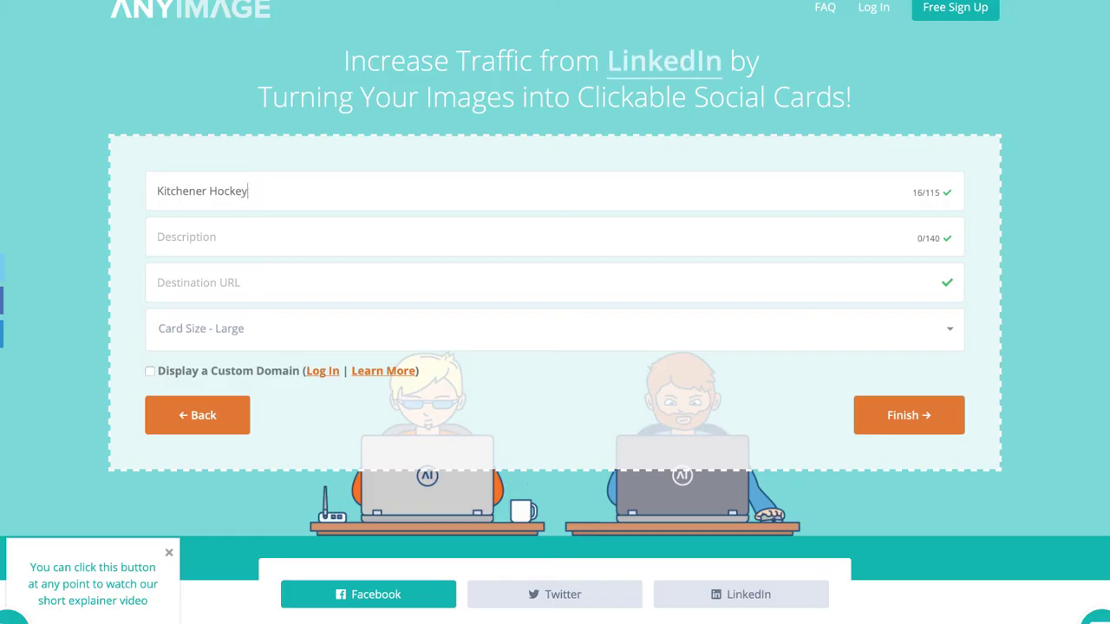
Add description 'Get Registered', paste destination kitchenerminorhockey.com, and keep Large card size.
key("Tab")
type("Get Registered")
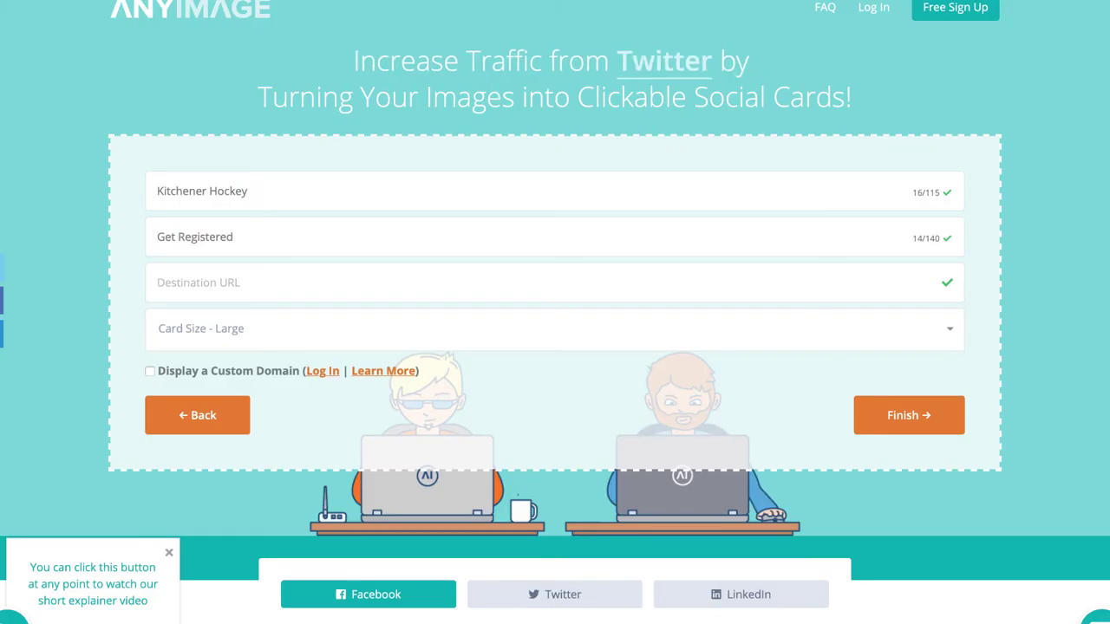
key("Tab")
key("ctrl+v")
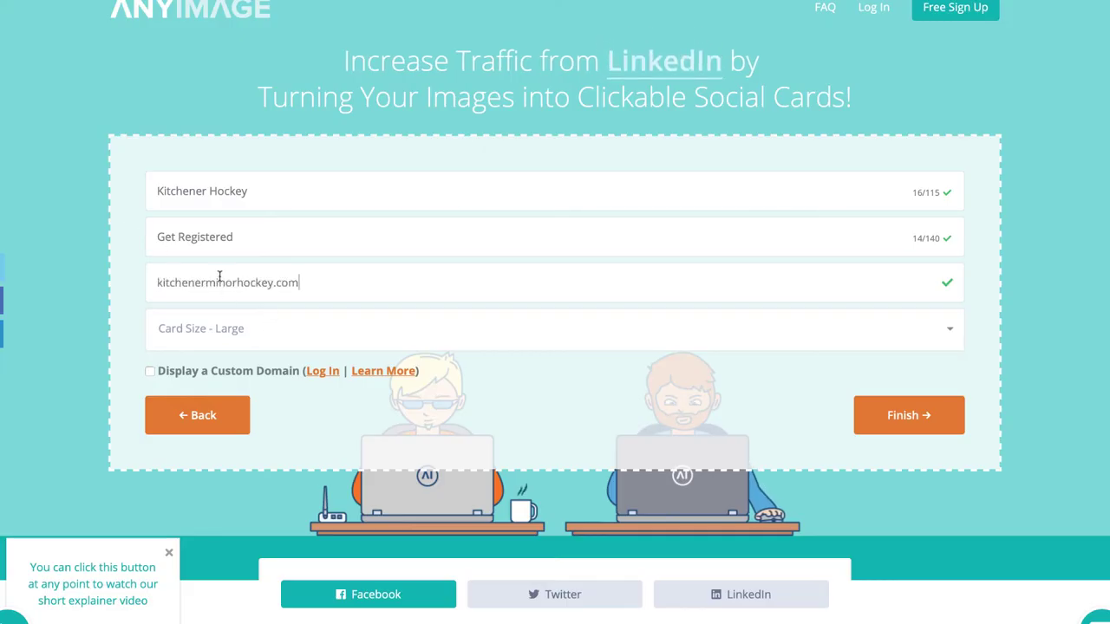
left_click(310, 331)
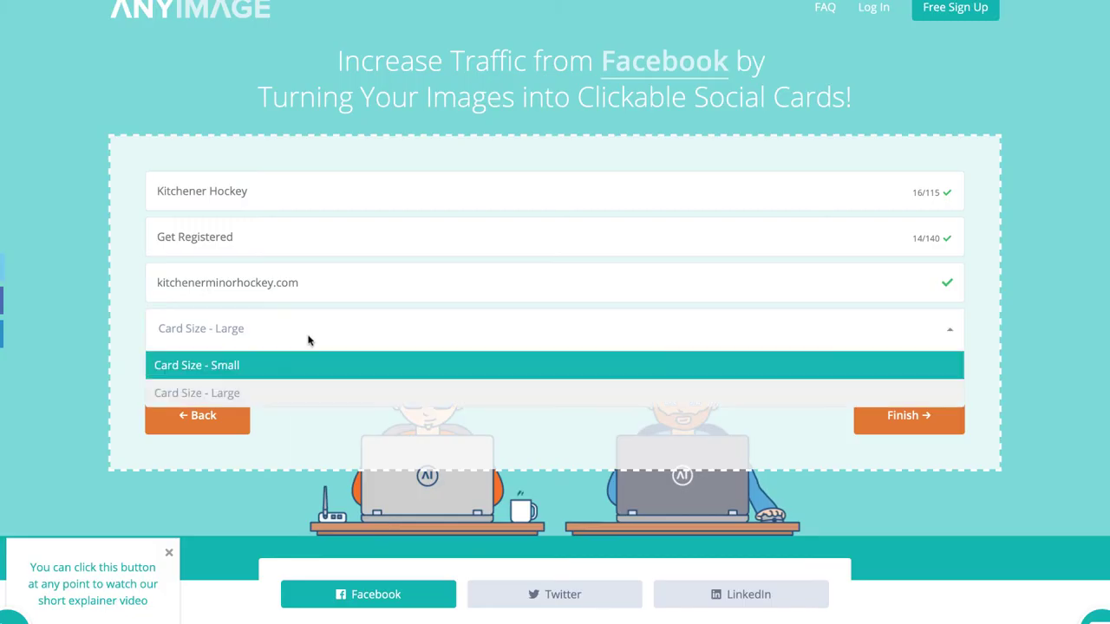
left_click(254, 394)
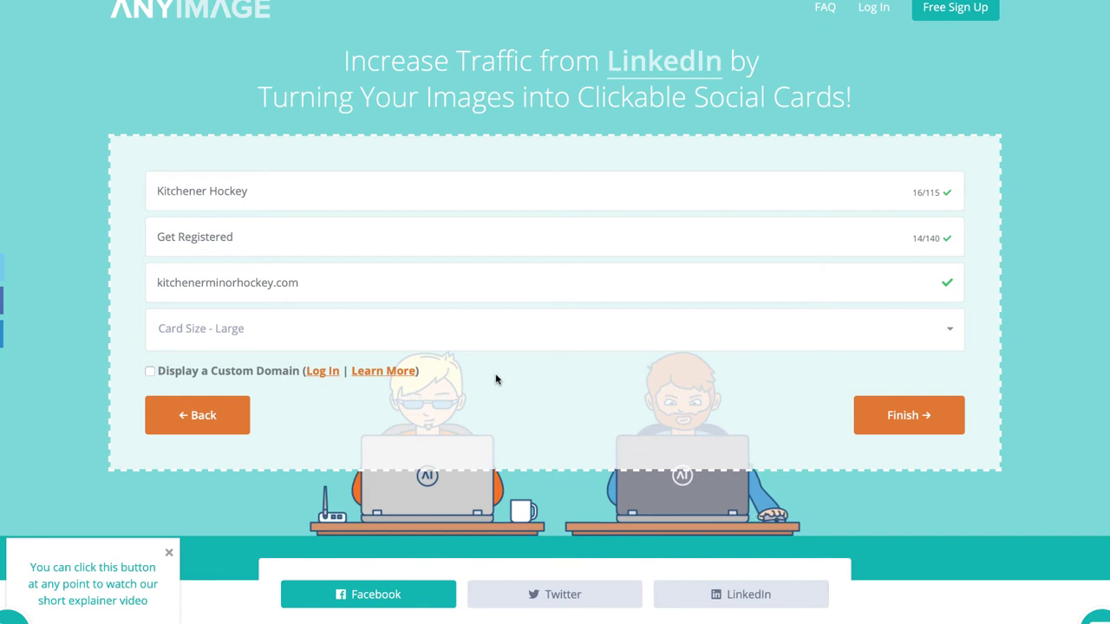
scroll(497, 379, "down", 2)
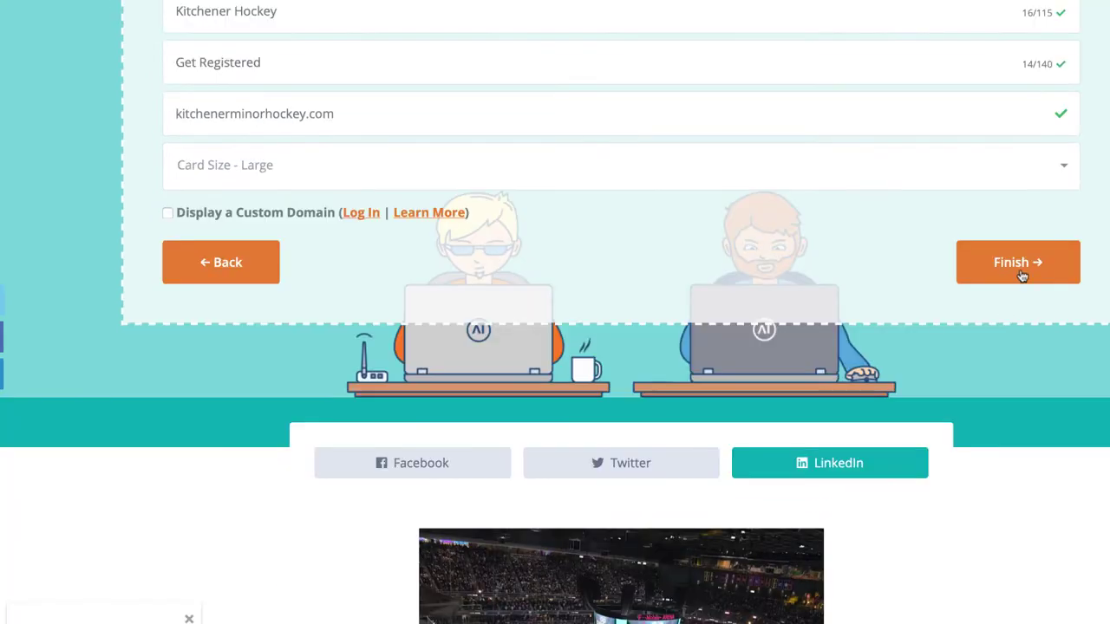
Finish the card and copy its kitchenerminorhockey.createdacard.me/2c6P8 share link.
left_click(1021, 267)
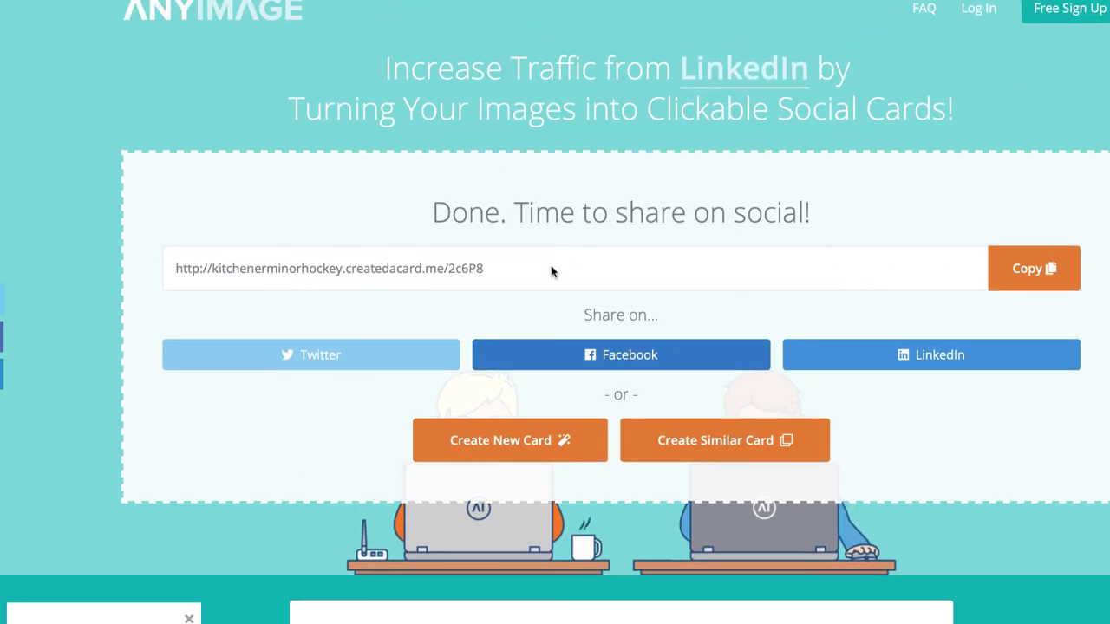
left_click(993, 275)
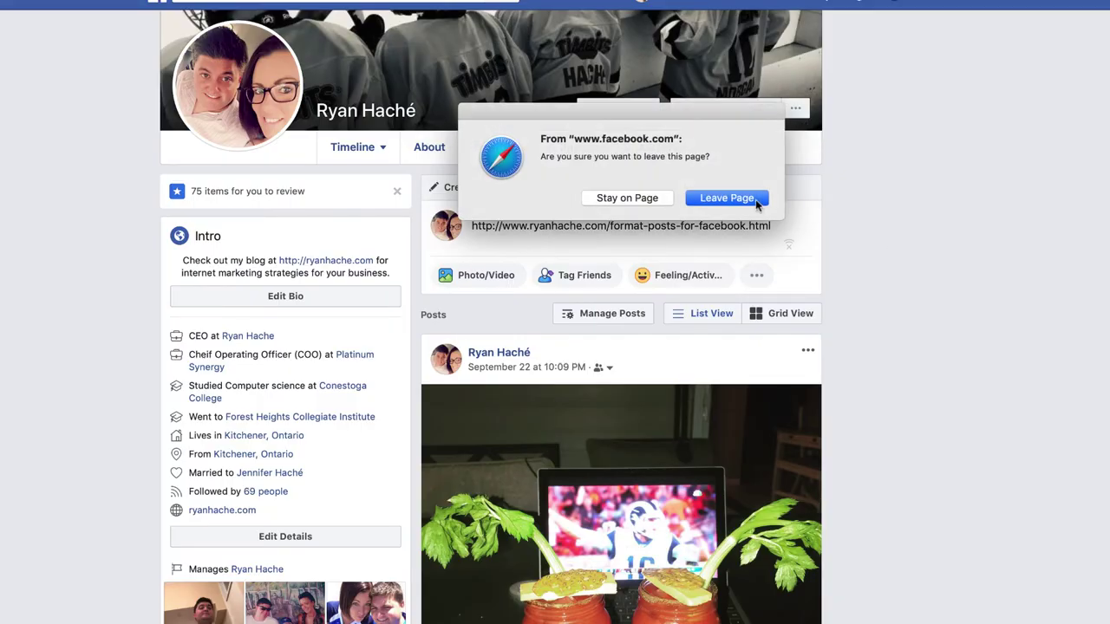
Discard the old draft and paste the card link into a new post.
left_click(757, 206)
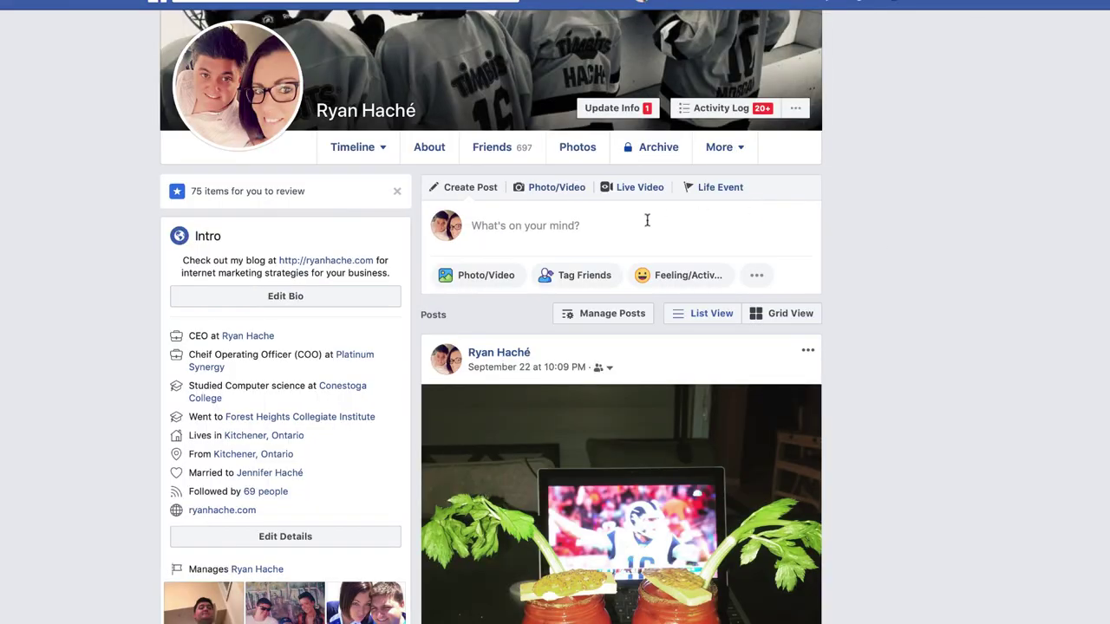
left_click(638, 224)
key("ctrl+v")
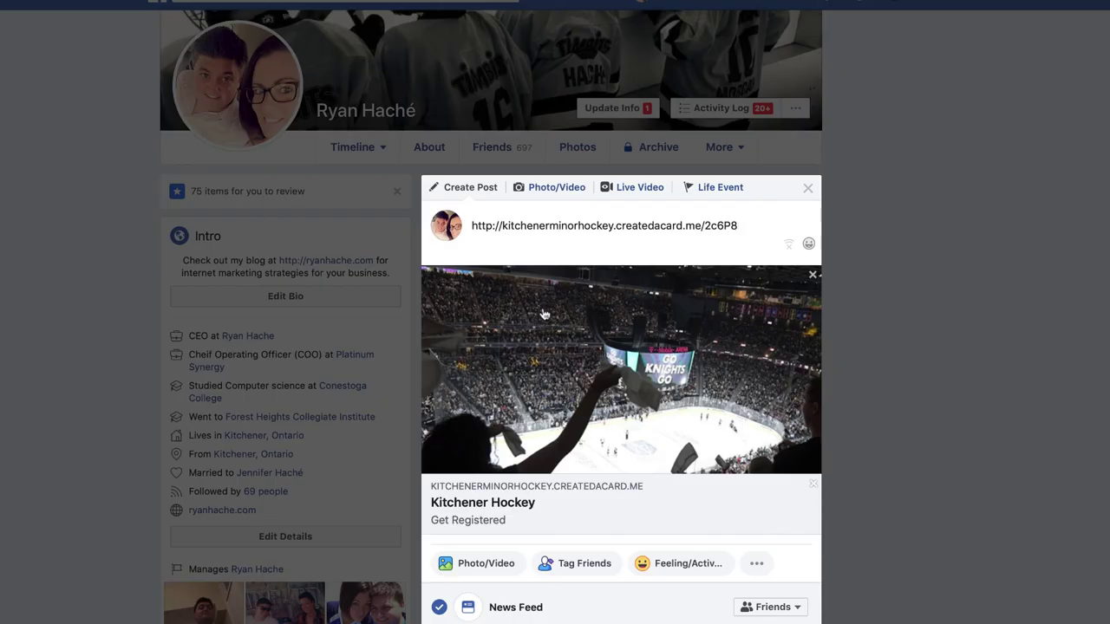
Replace the link text with the caption 'Click the image if you want to register.'.
left_click_drag(752, 227, 474, 215)
key("BackSpace")
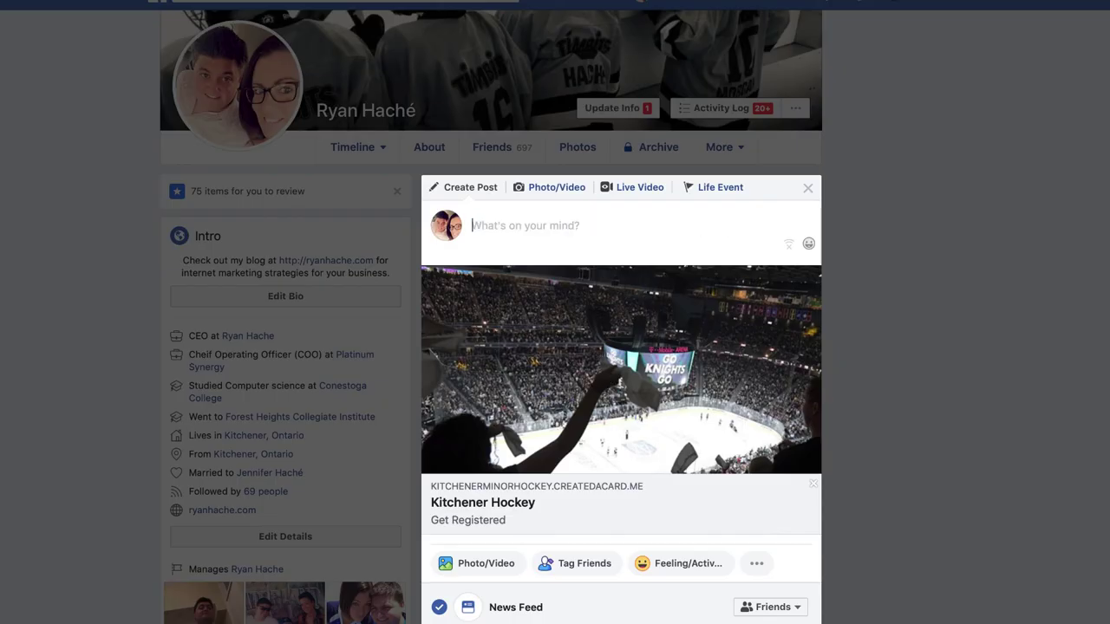
type("Click the image if you want to regis")
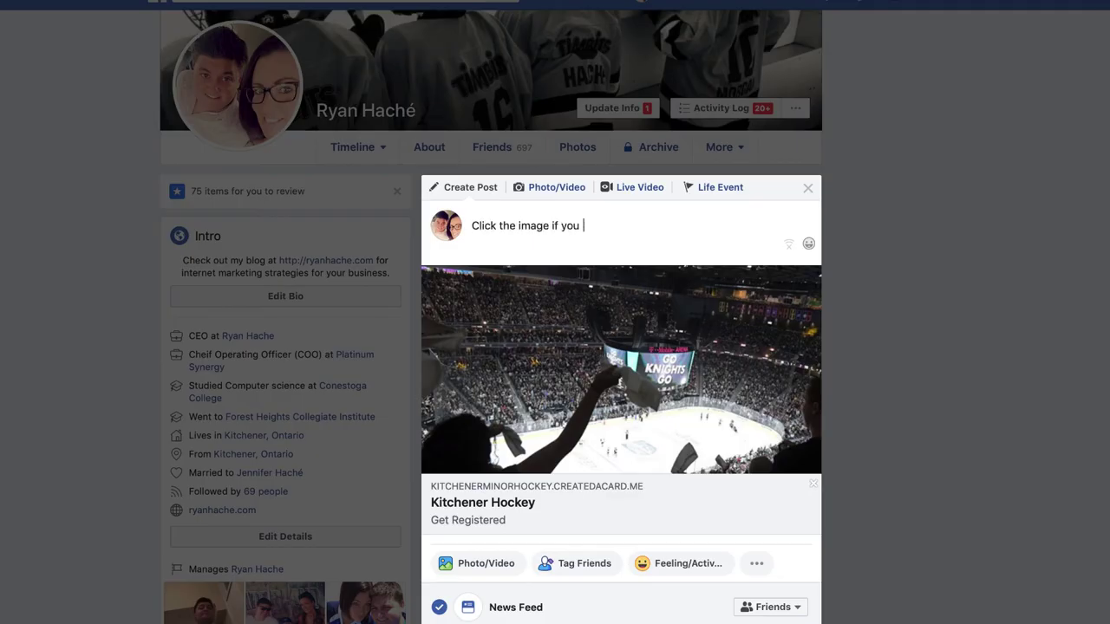
type("ter.")
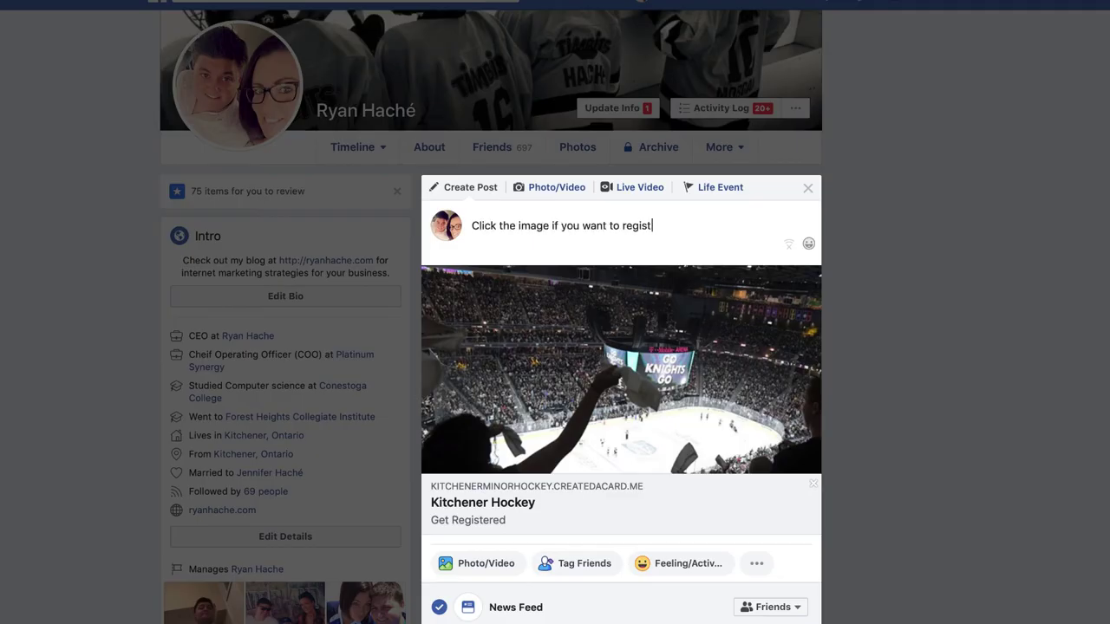